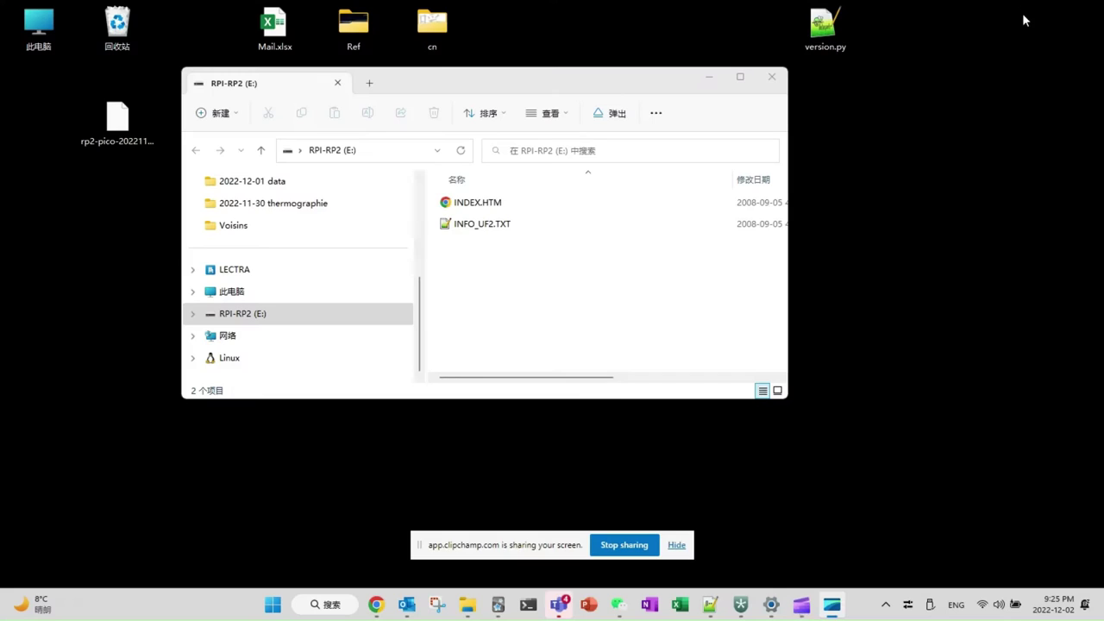
Copy the rp2-pico .uf2 firmware from the desktop onto the RPI-RP2 (E:) drive
left_click(298, 314)
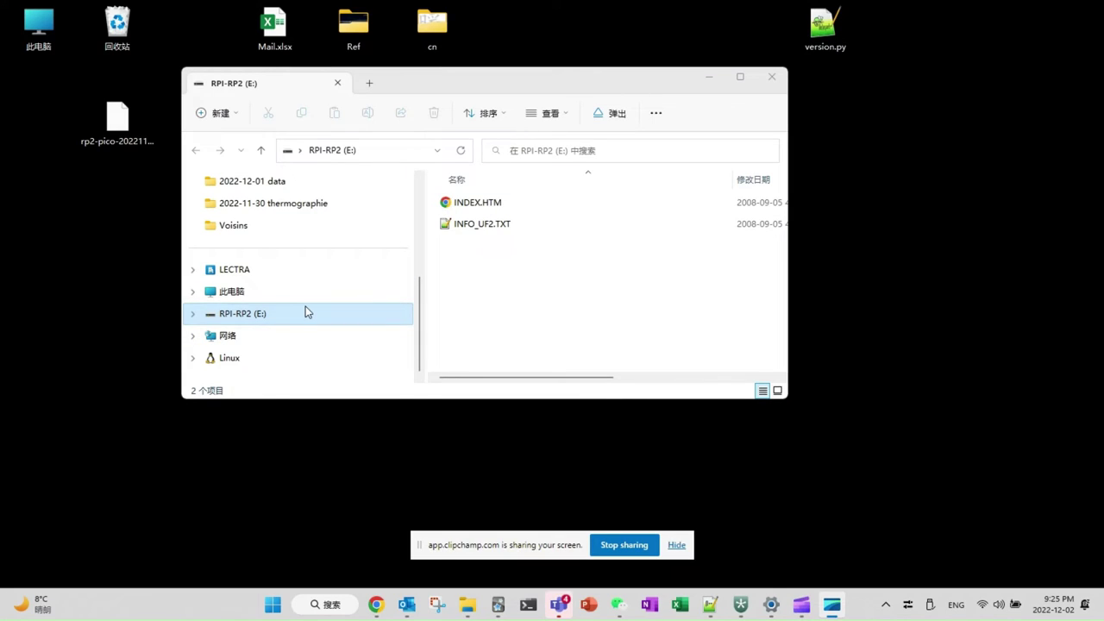
left_click(110, 124)
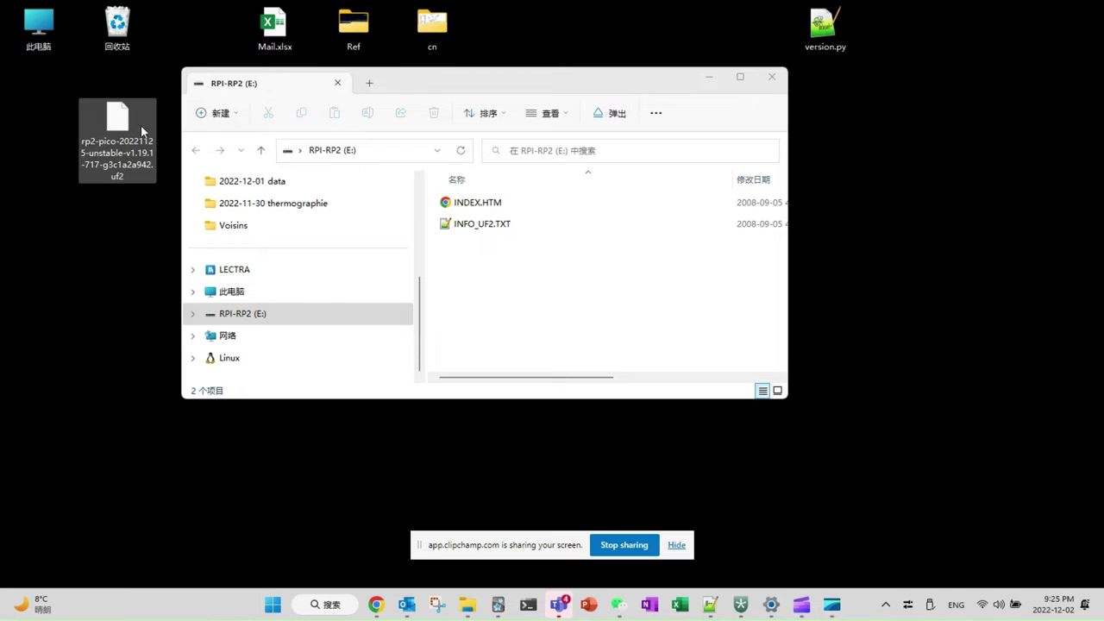
left_click_drag(111, 119, 532, 263)
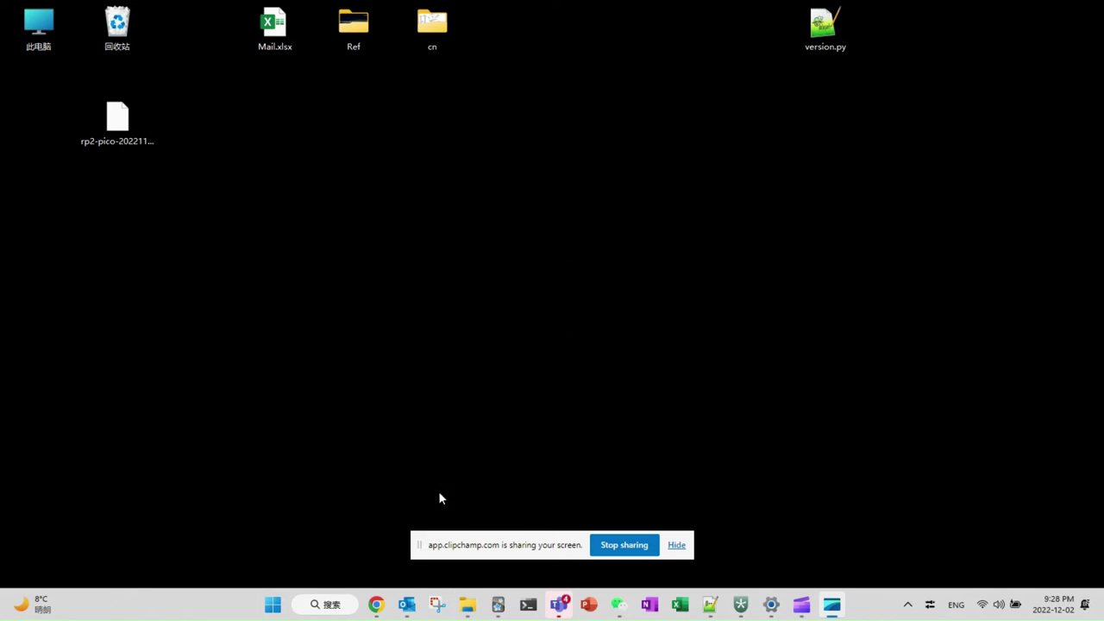
Launch Thonny from the Start menu search
left_click(267, 609)
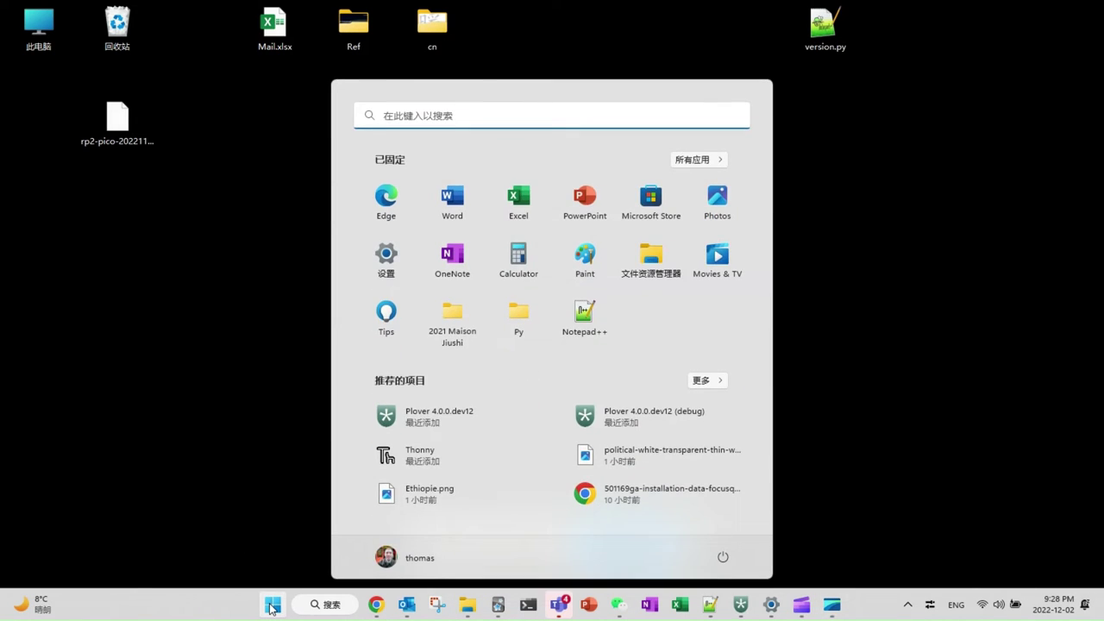
type("th")
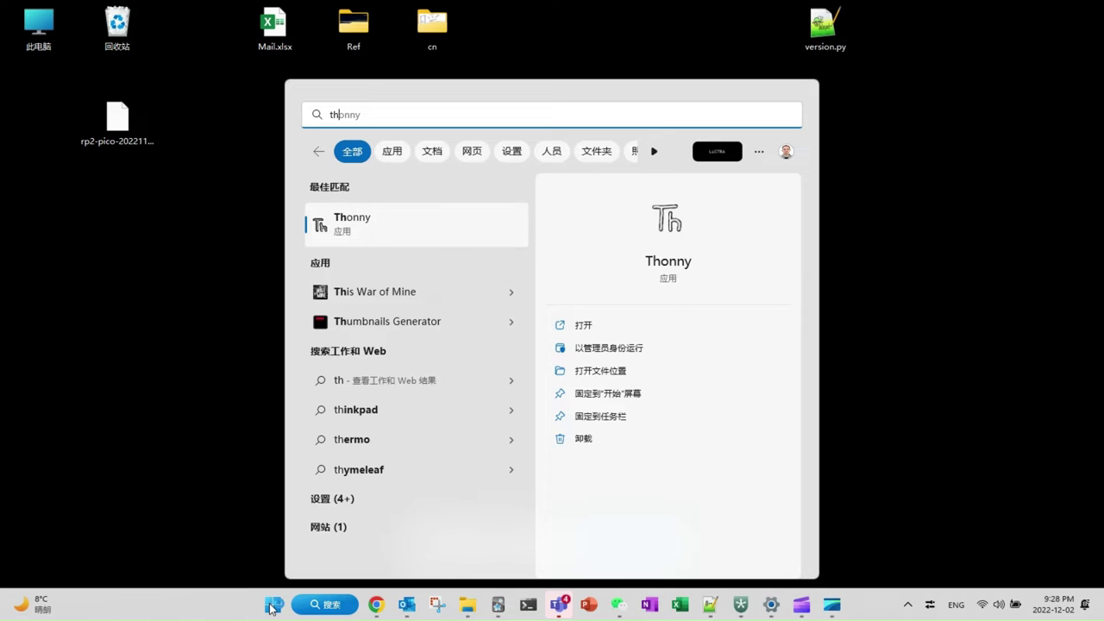
key("Return")
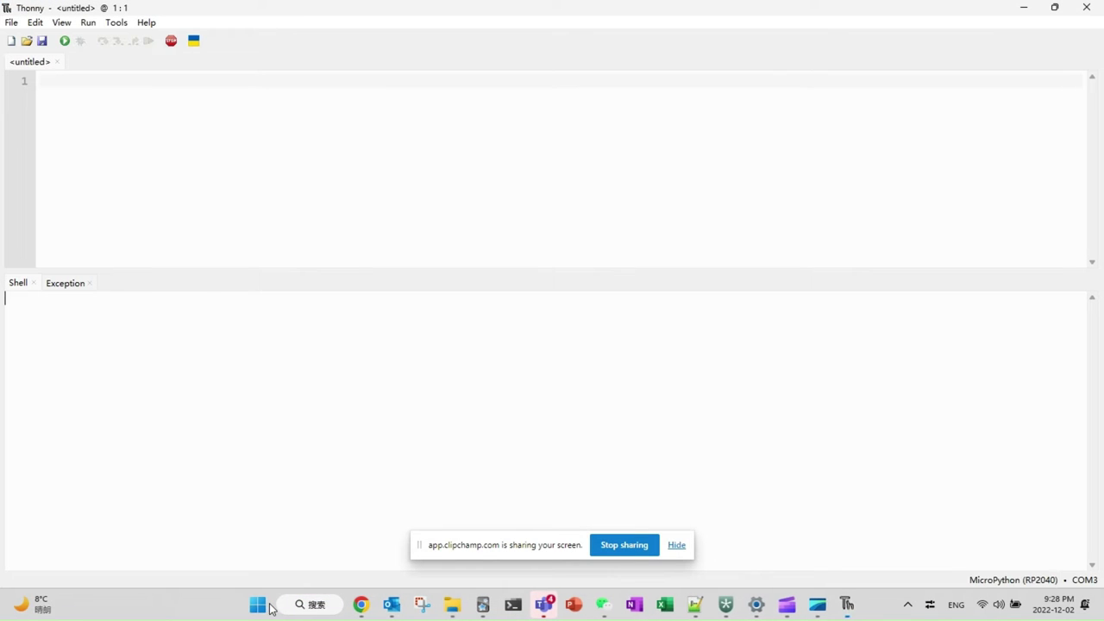
Set Thonny's MicroPython interpreter port to USB 串行设备 (COM3)
left_click(87, 23)
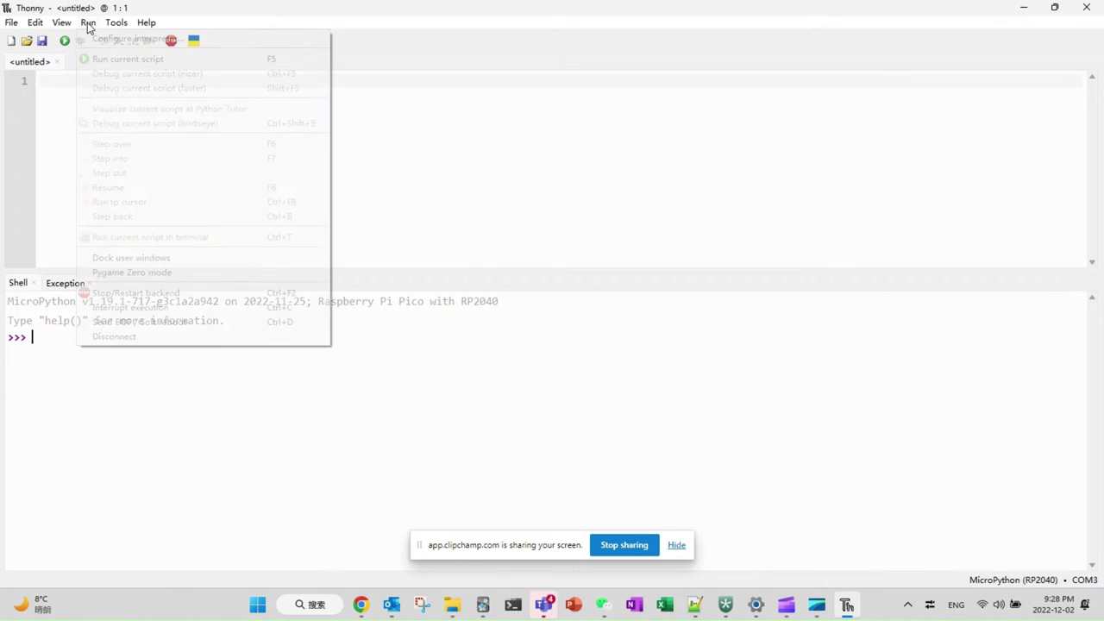
left_click(101, 40)
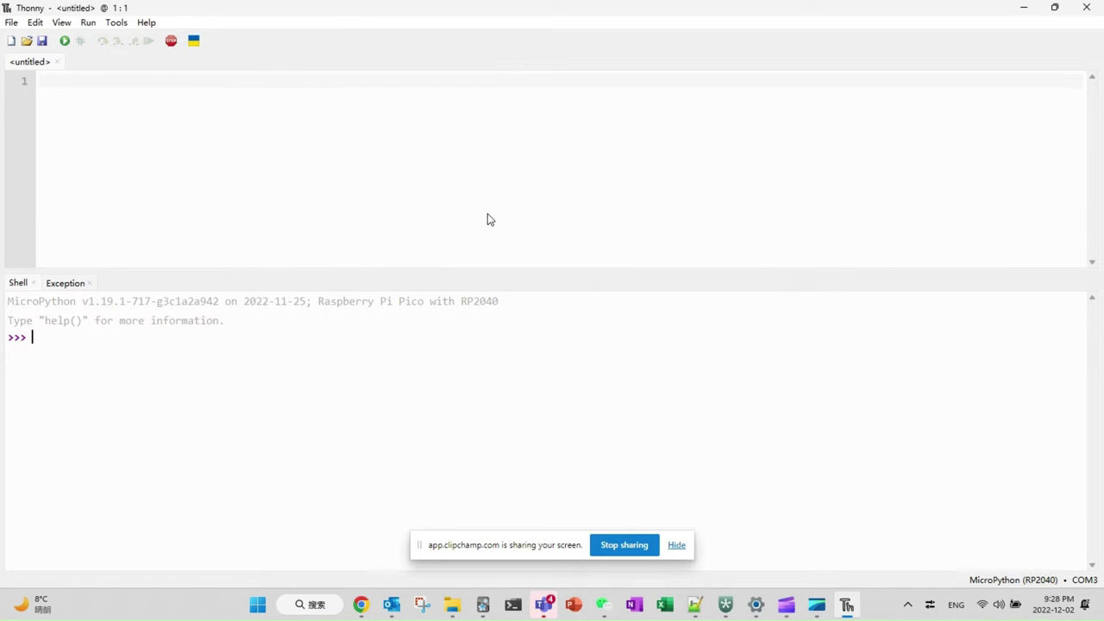
left_click(502, 268)
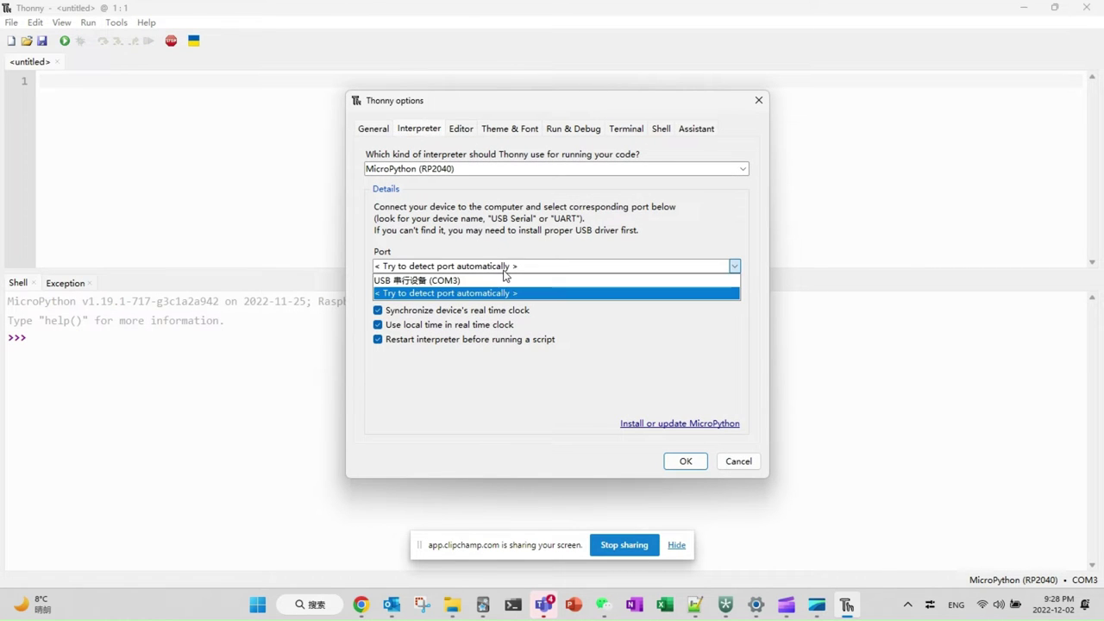
left_click(445, 281)
left_click(703, 464)
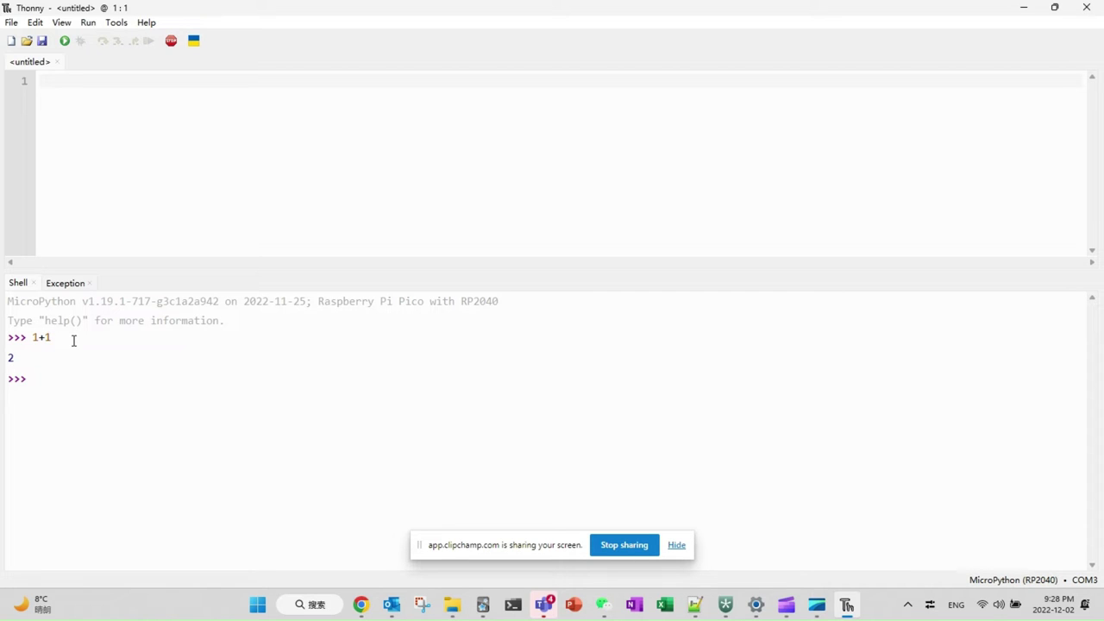
Open YACK.py from the Dev folder on this computer
left_click(26, 43)
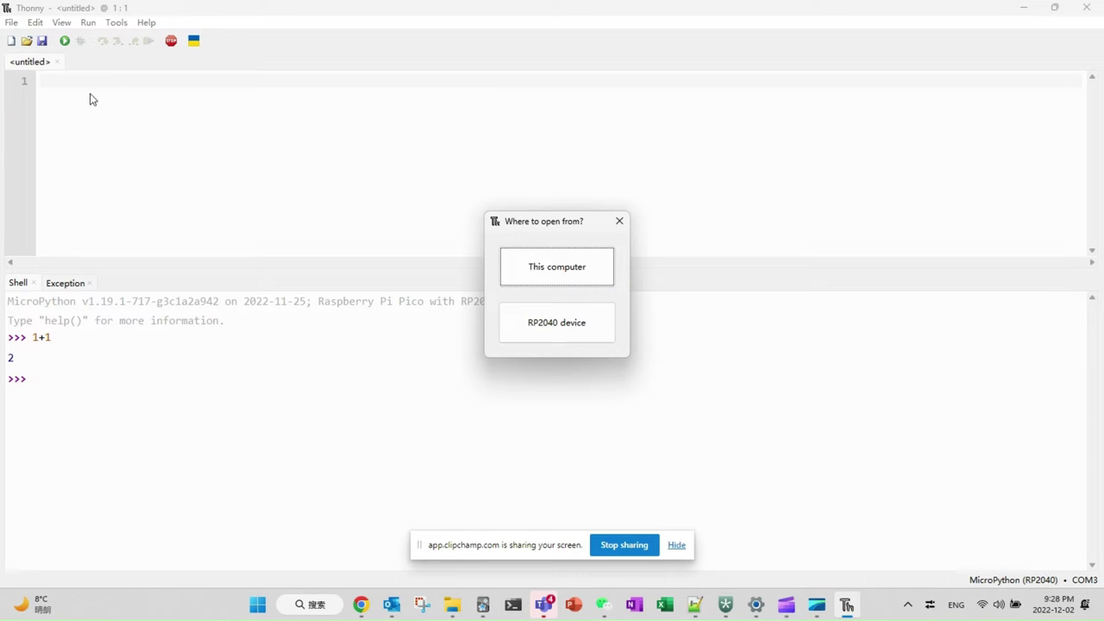
left_click(561, 276)
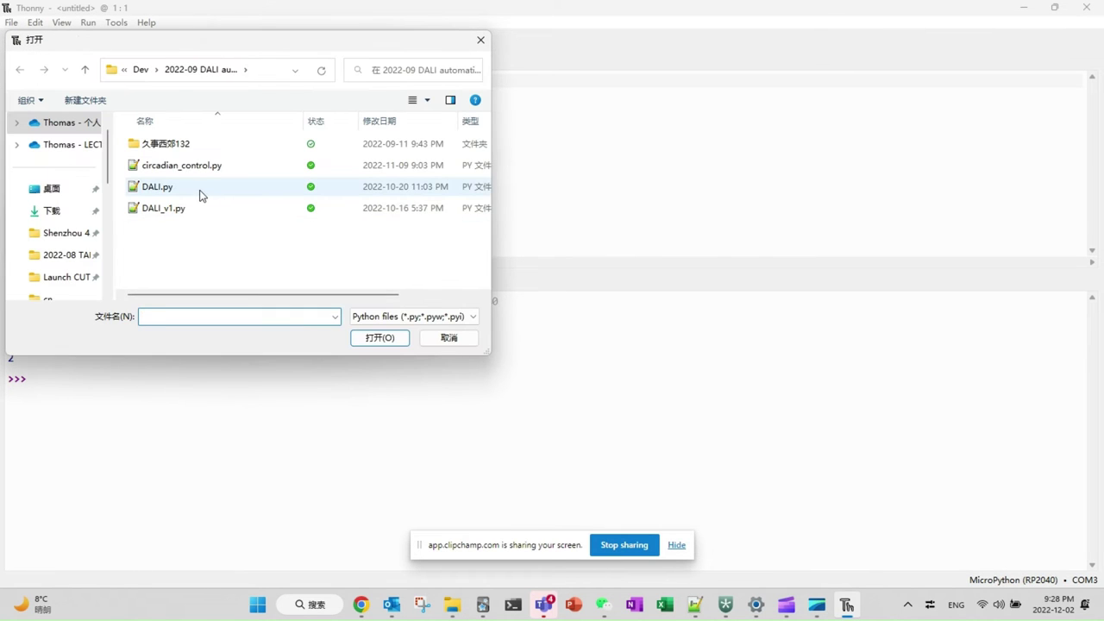
left_click(139, 71)
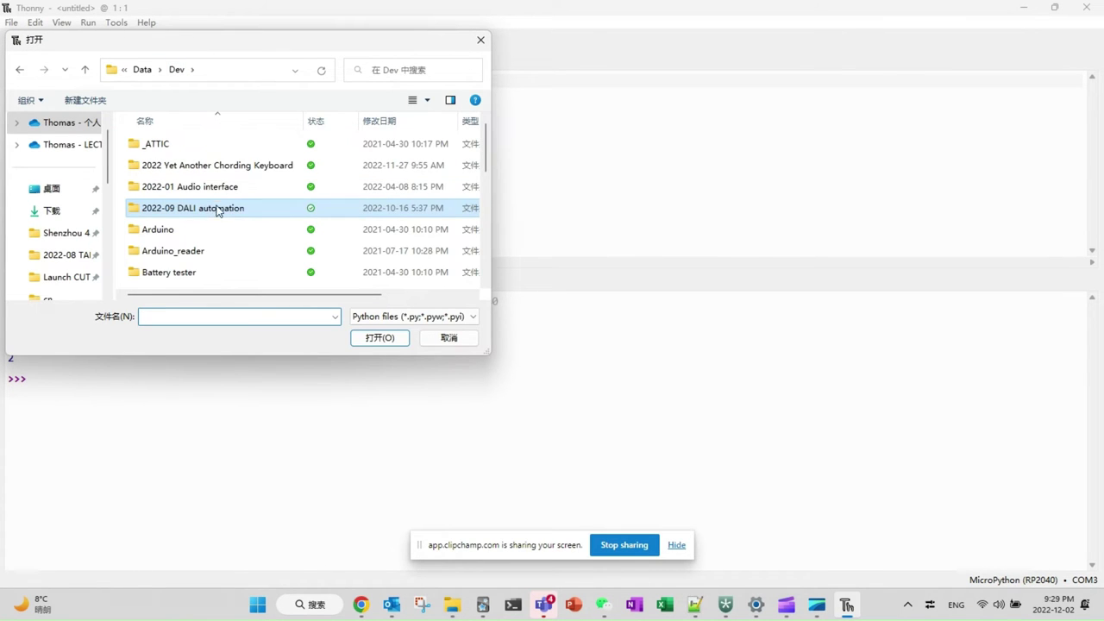
double_click(160, 144)
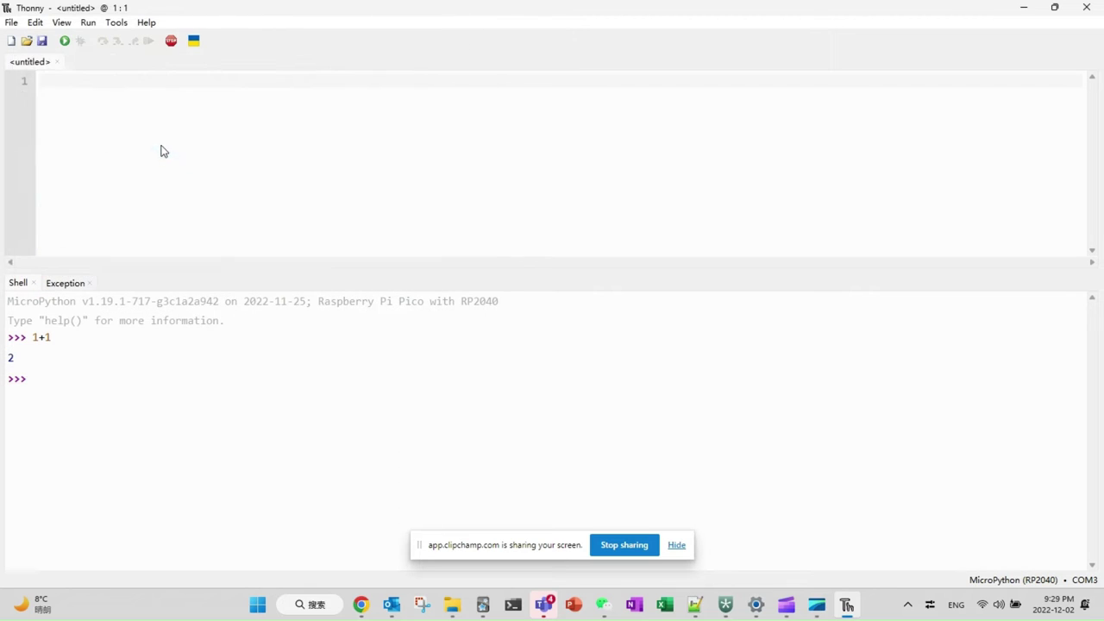
Save YACK.py onto the RP2040 device, overwriting the existing copy, and close Thonny
left_click(7, 24)
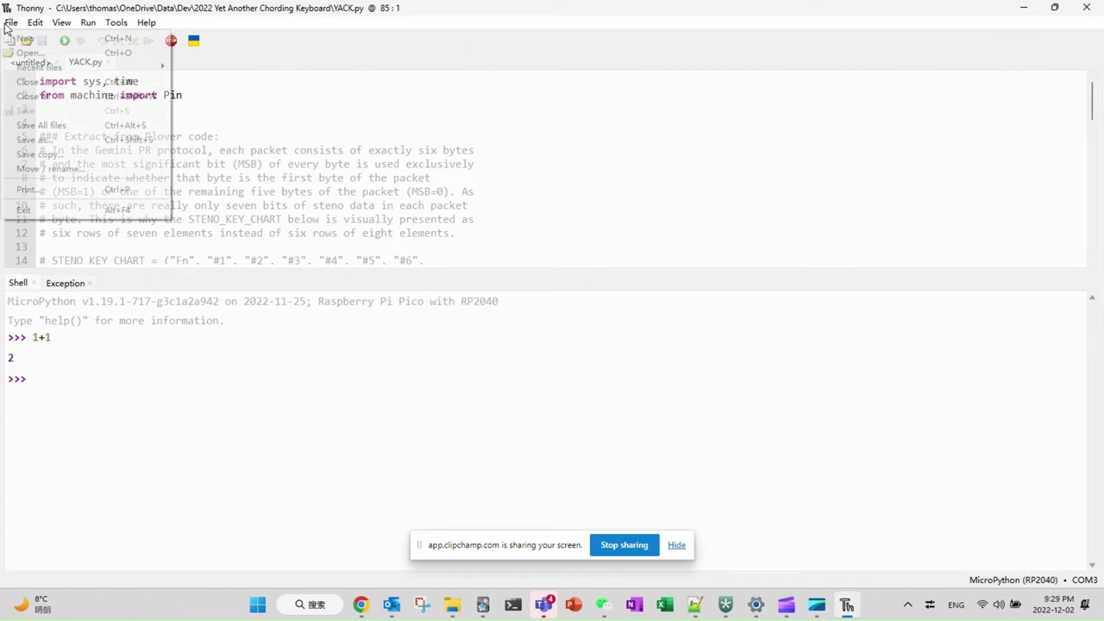
left_click(51, 139)
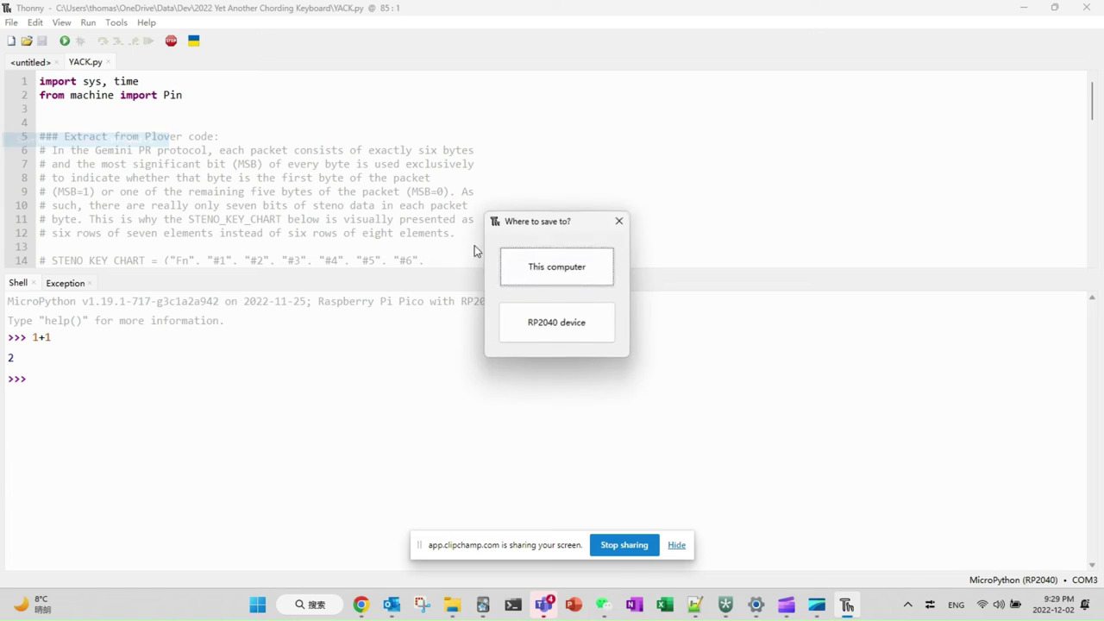
left_click(558, 330)
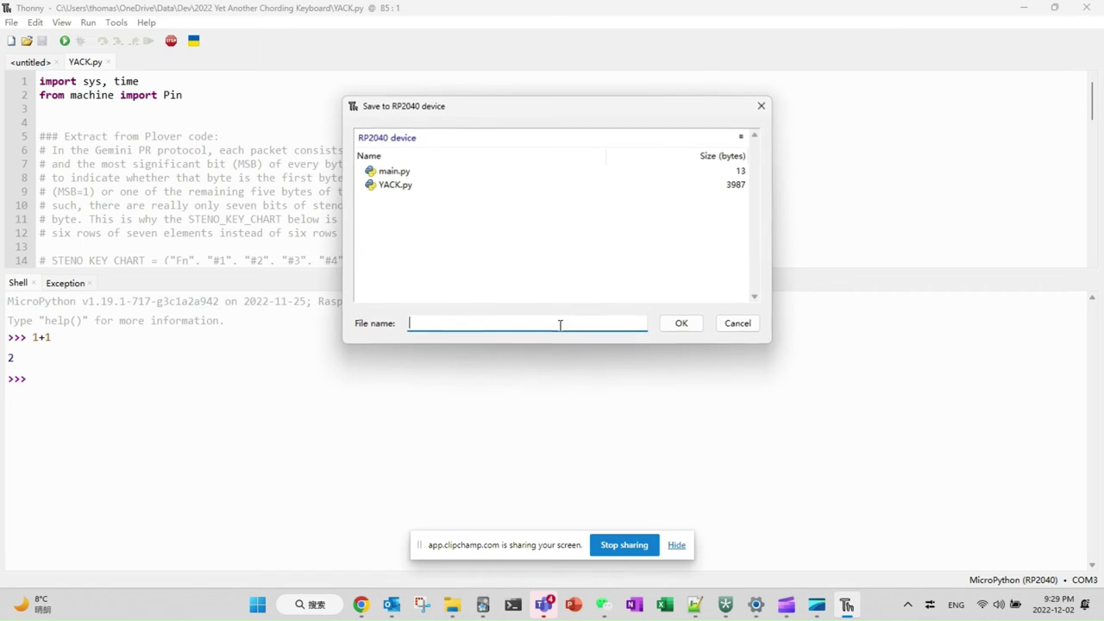
left_click(395, 185)
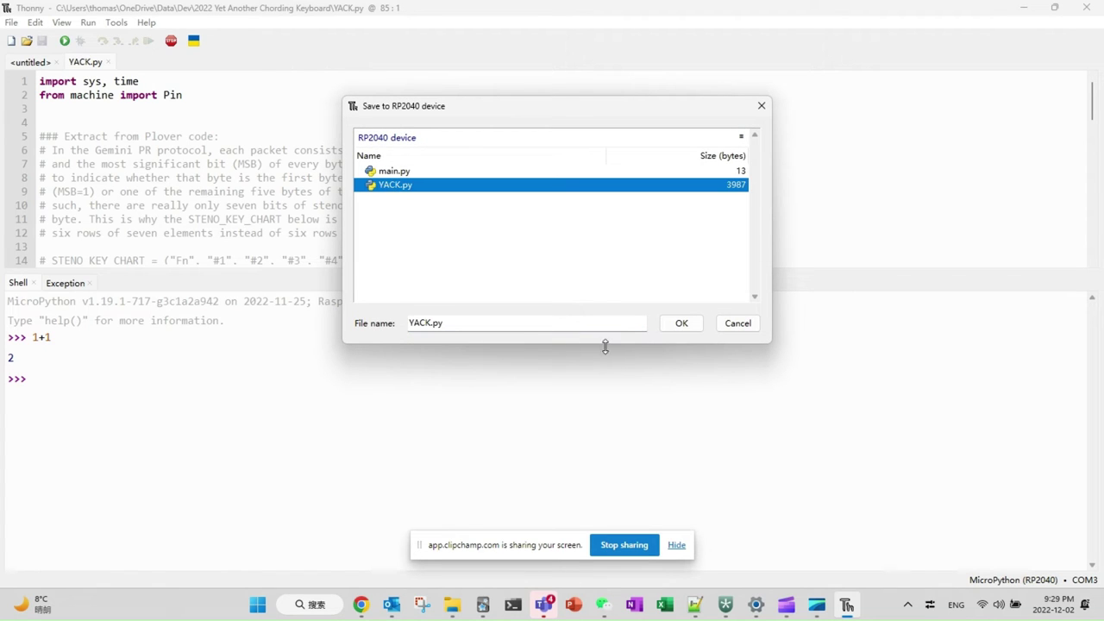
left_click(689, 331)
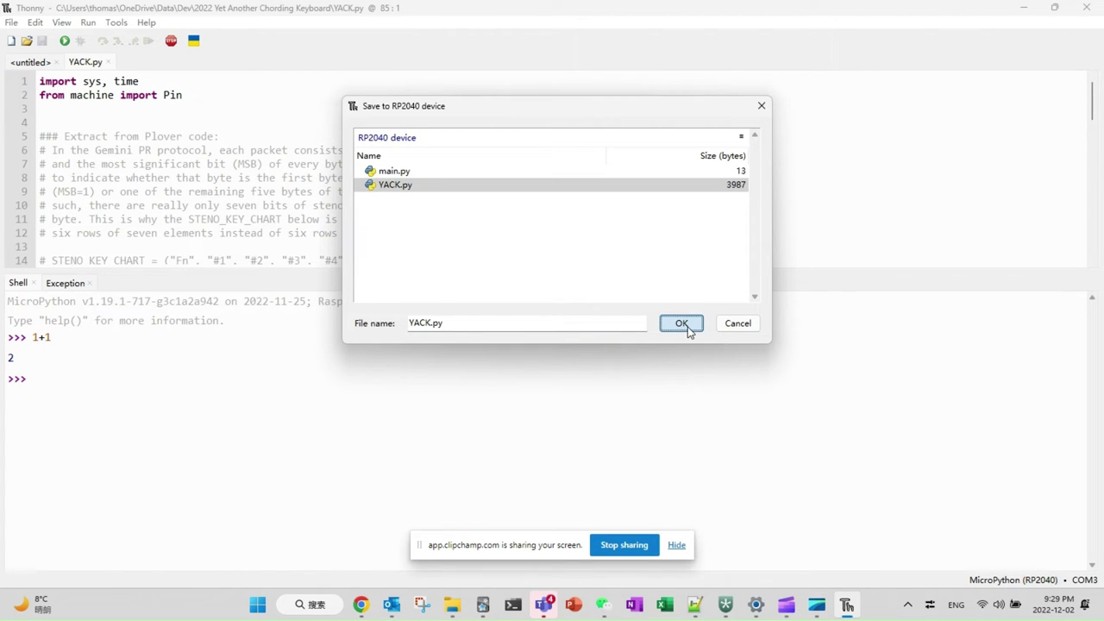
left_click(548, 352)
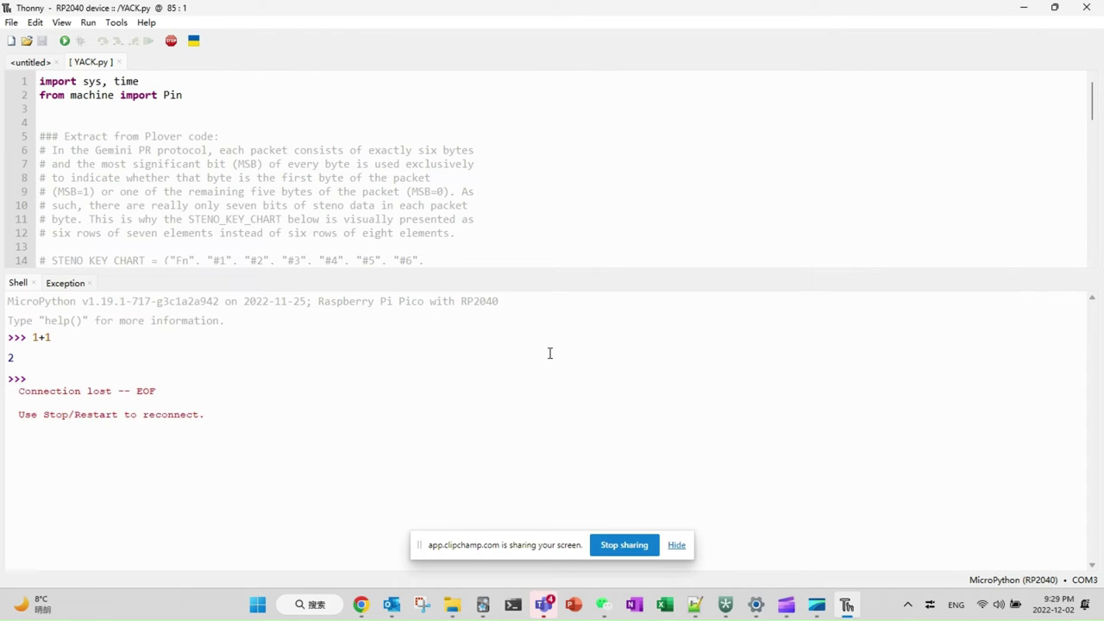
left_click(1086, 7)
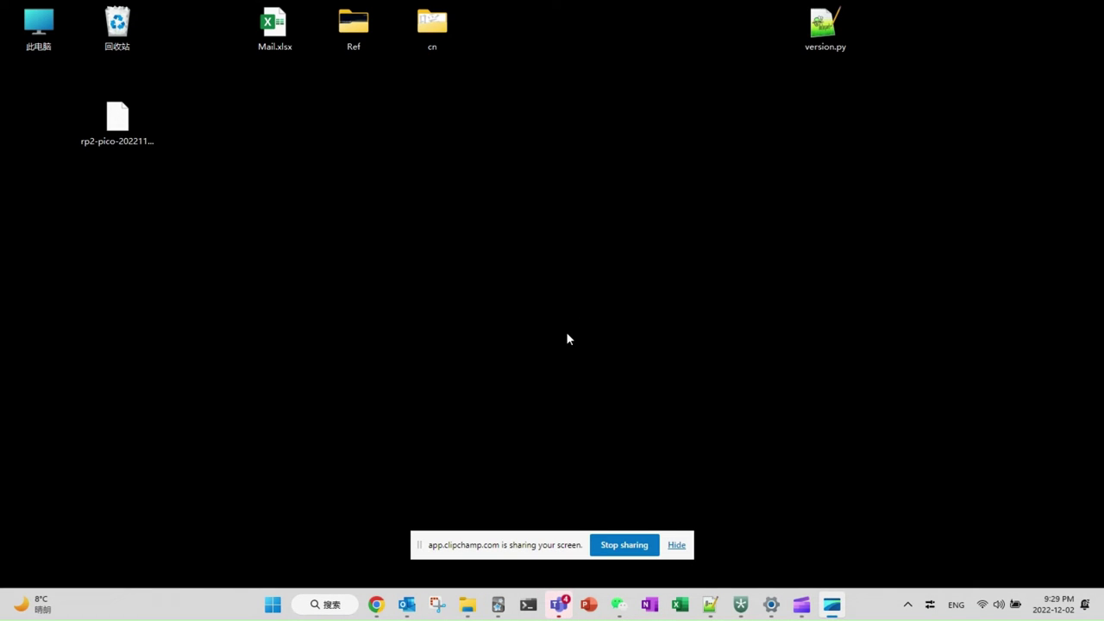
Bring the Plover window to the screen centre and keep Gemini PR as the machine
left_click(740, 604)
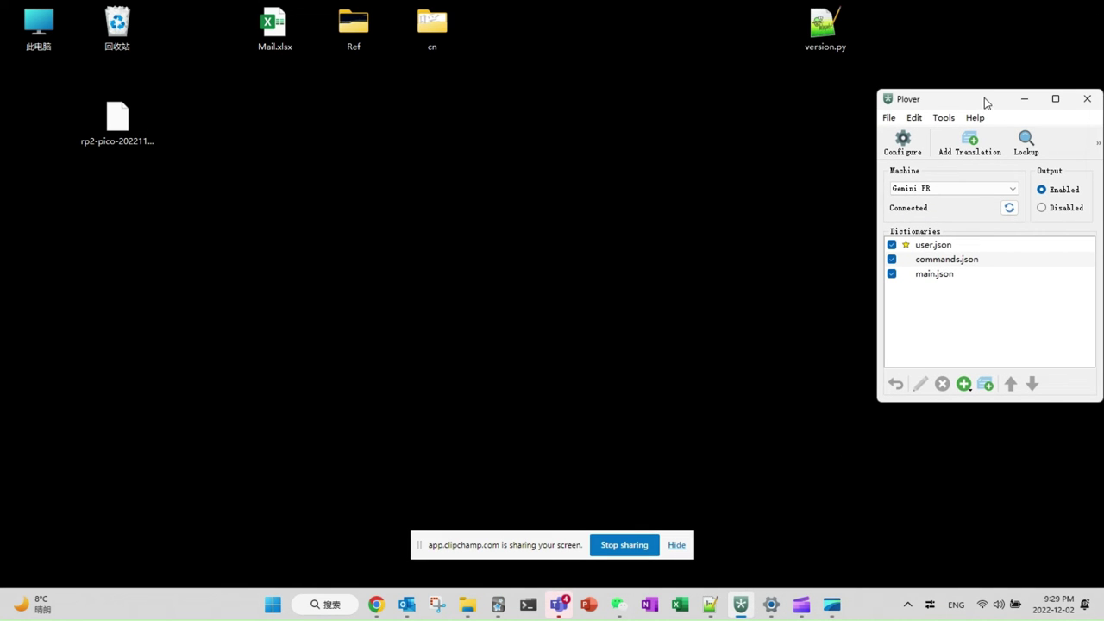
left_click_drag(986, 98, 548, 92)
left_click(545, 184)
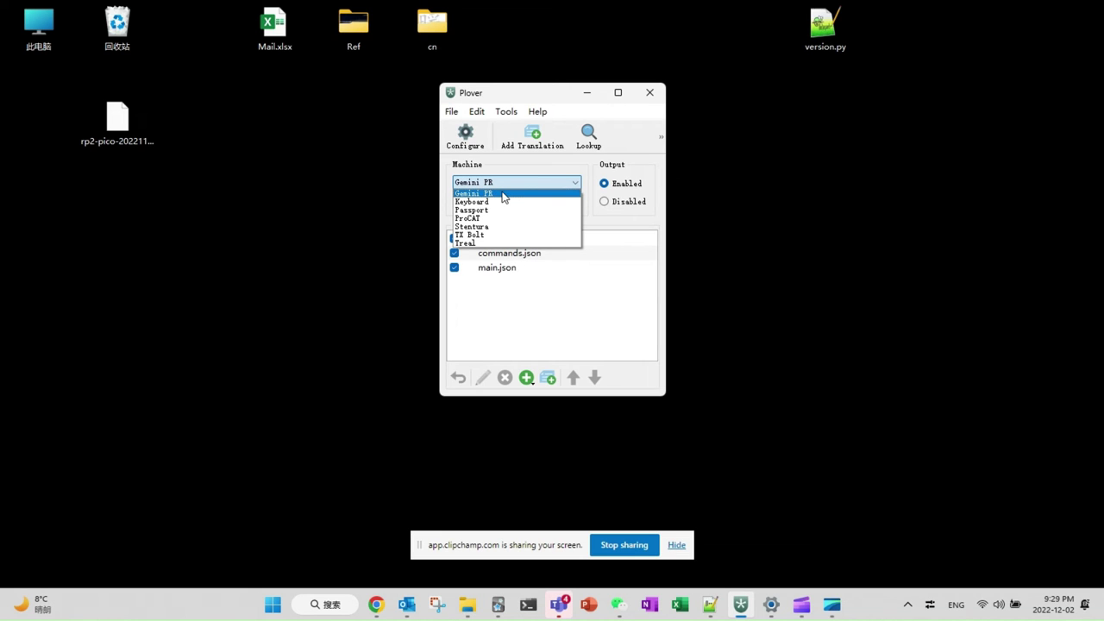
left_click(502, 194)
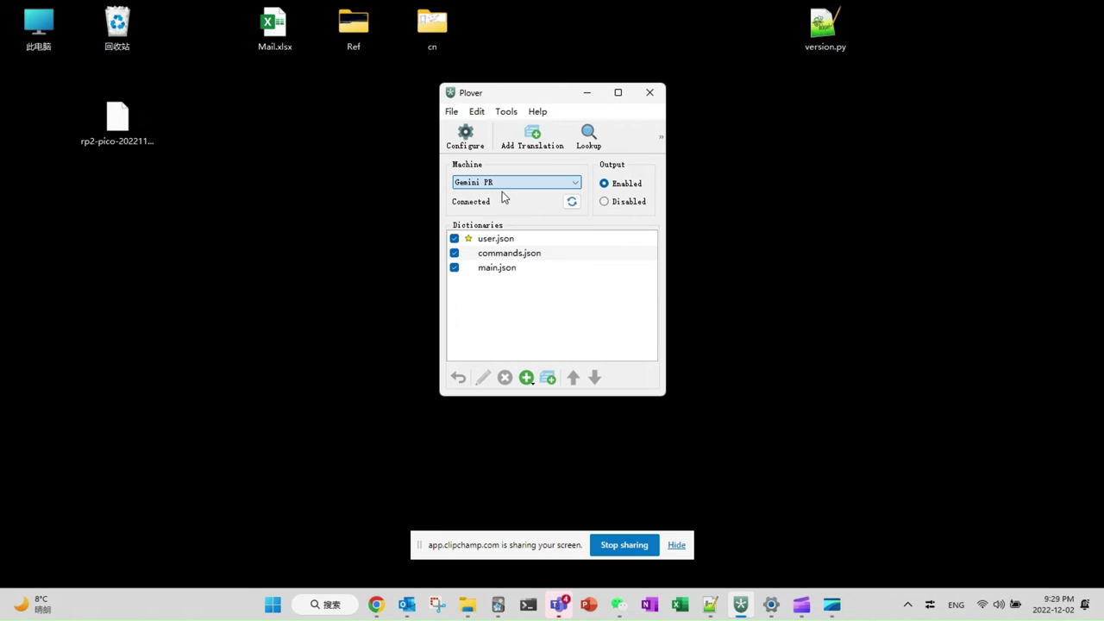
Confirm the machine port is COM3 in Plover's configuration and save it
left_click(464, 136)
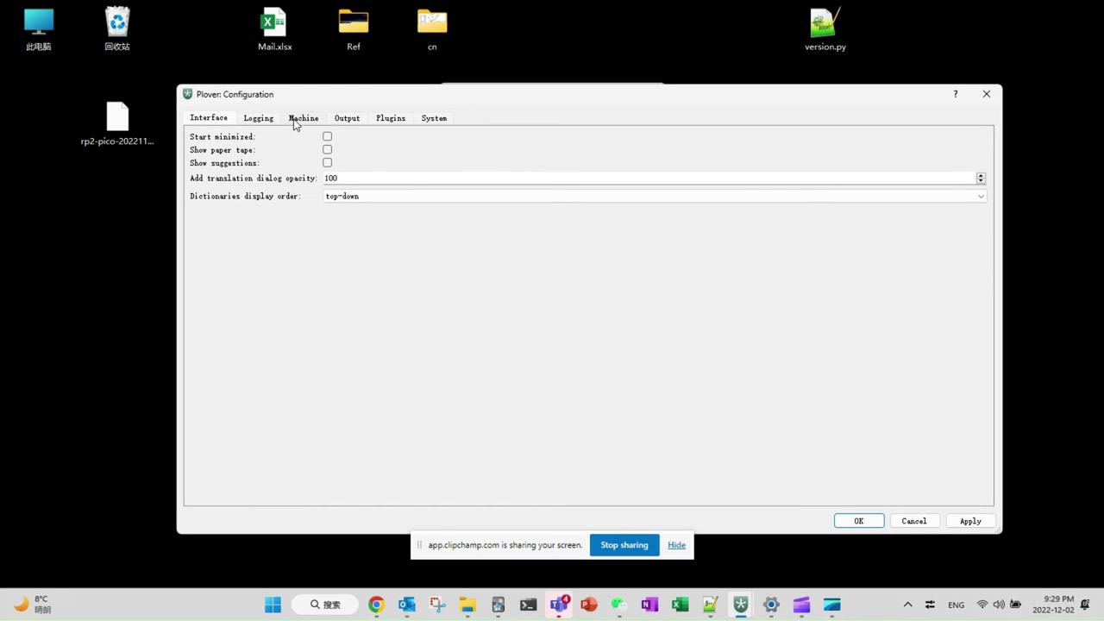
left_click(304, 119)
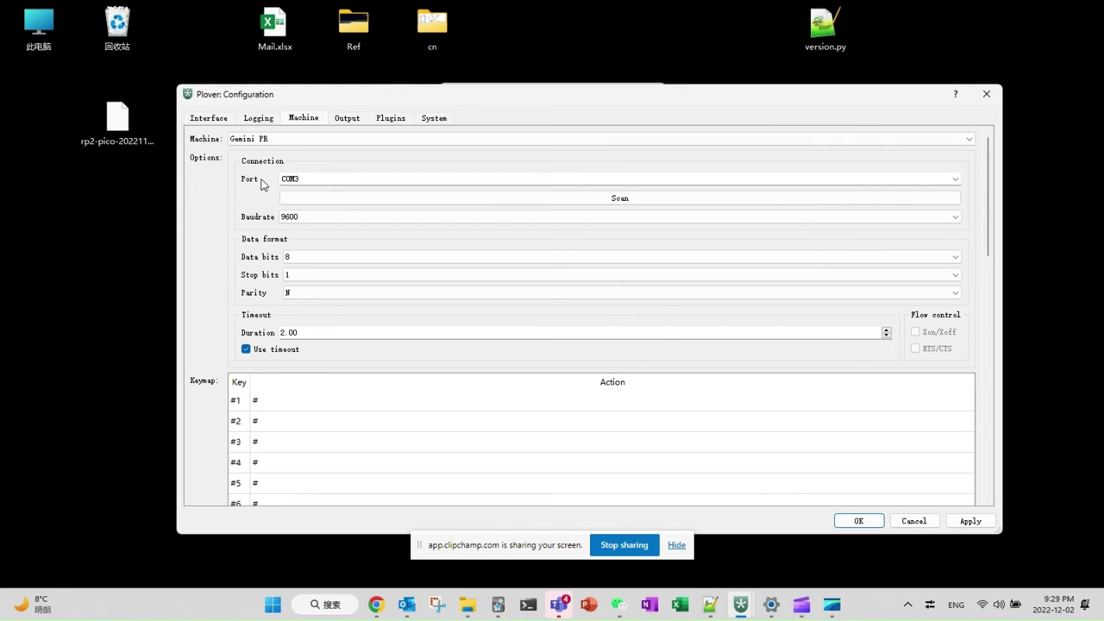
left_click(611, 176)
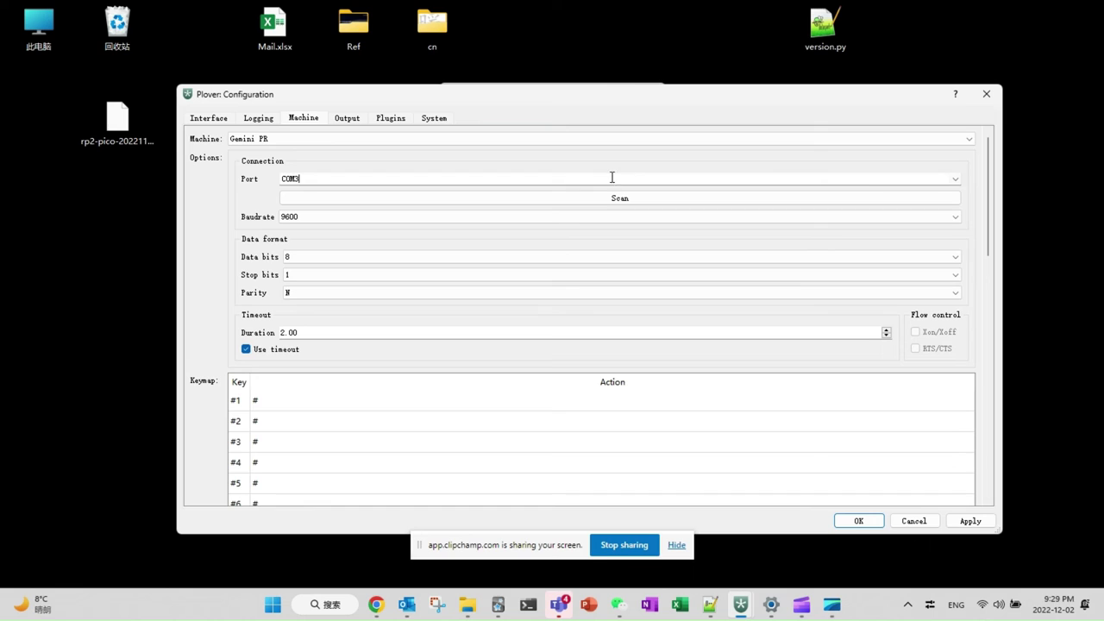
left_click(955, 180)
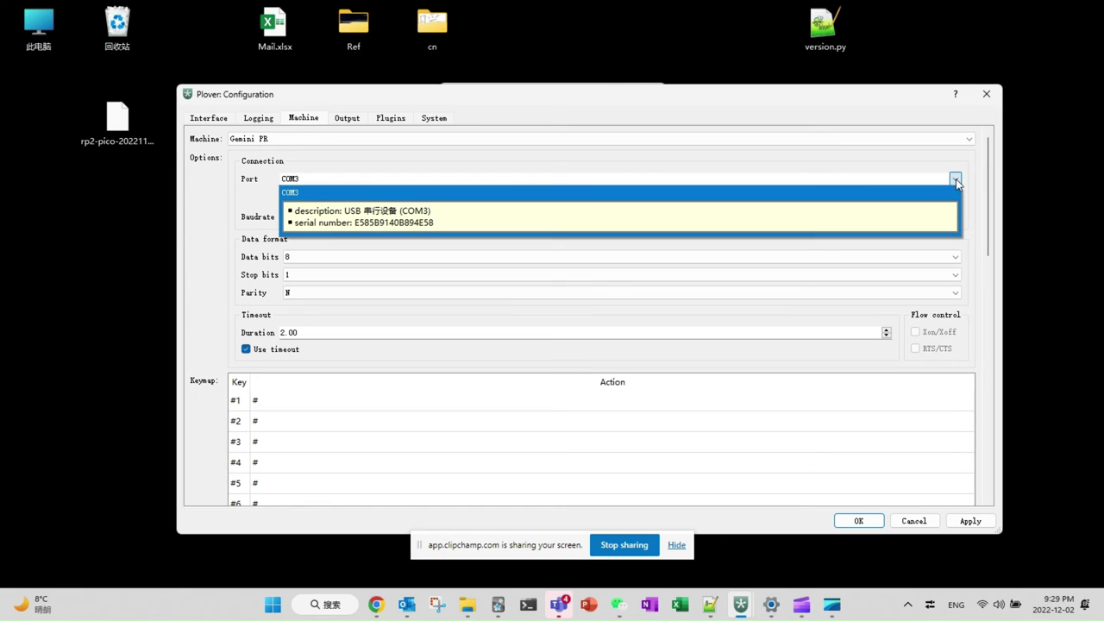
left_click(385, 214)
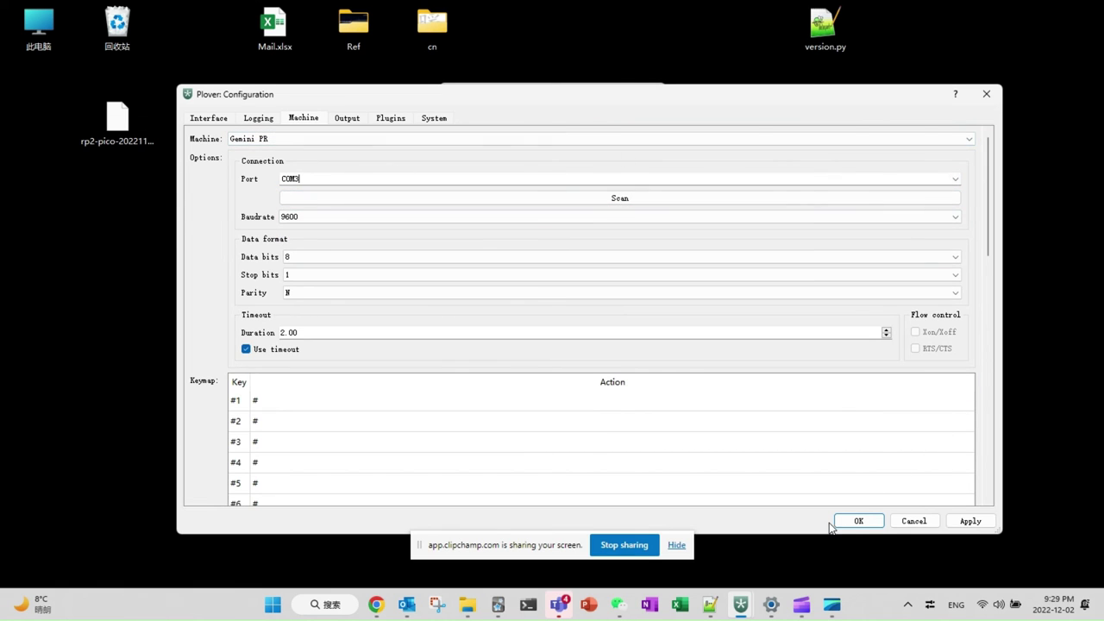
left_click(858, 521)
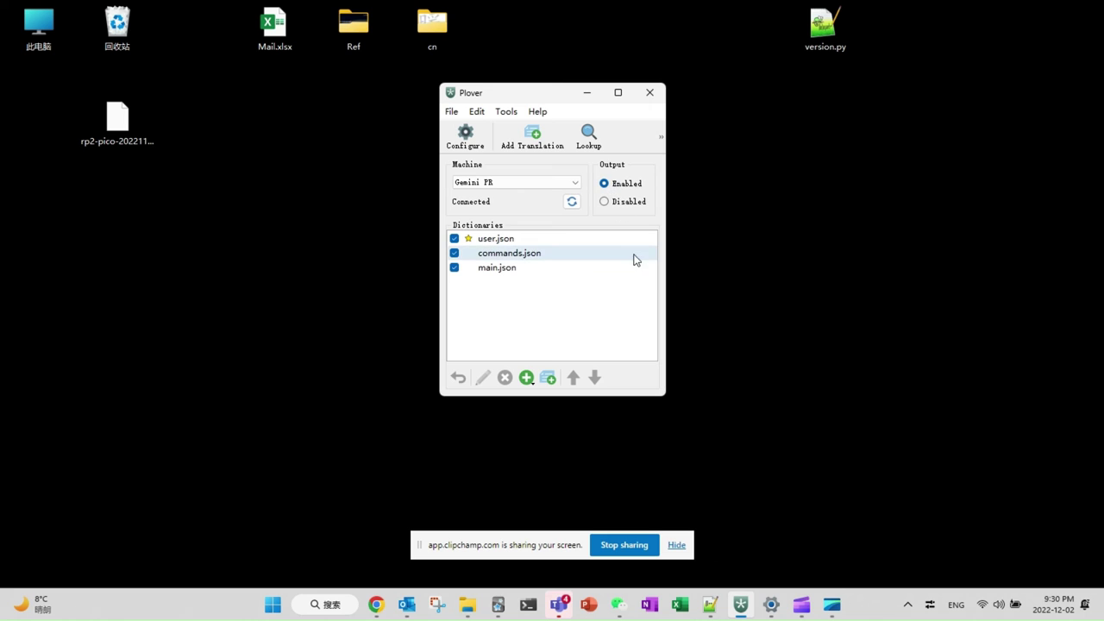
Launch Notepad++ and enter the steno text 'of of.Ing be be 234' in the new tab
left_click(283, 609)
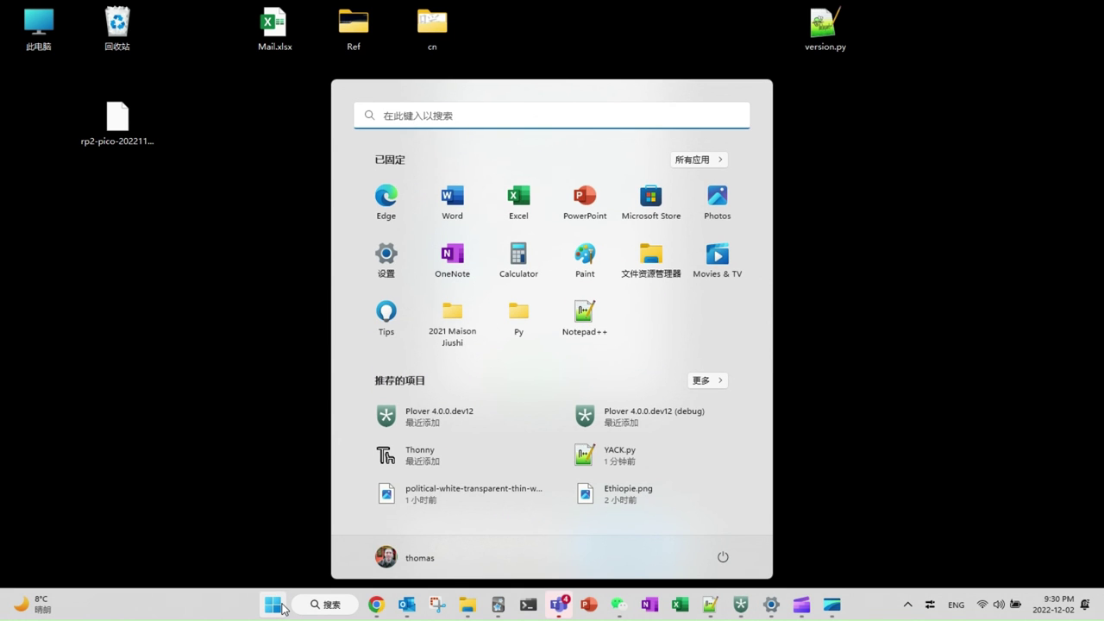
type("notepad++")
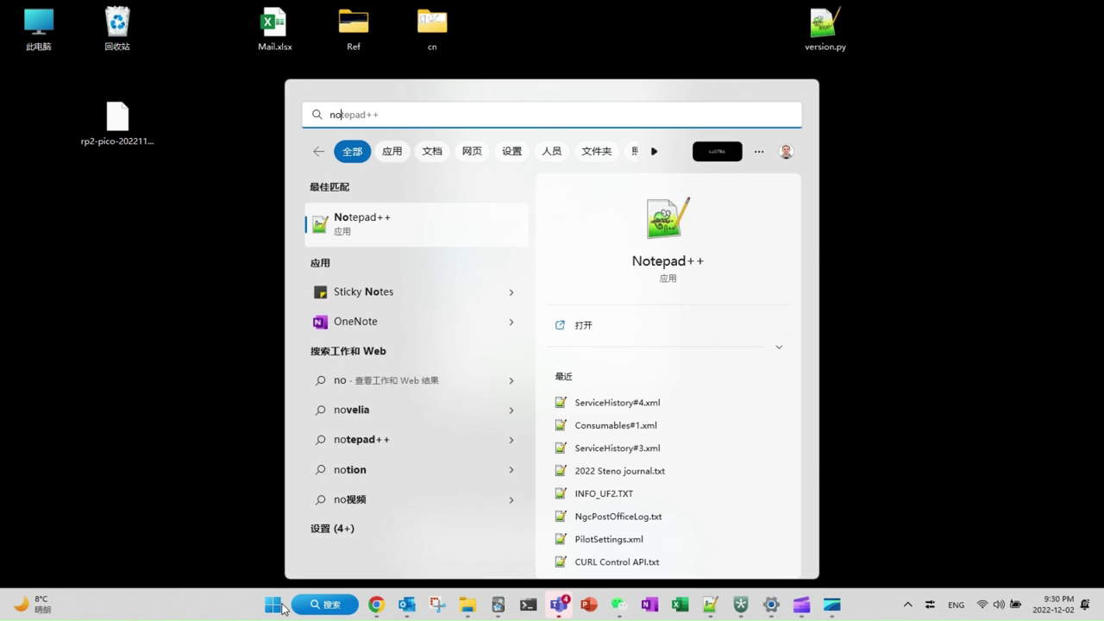
key("Return")
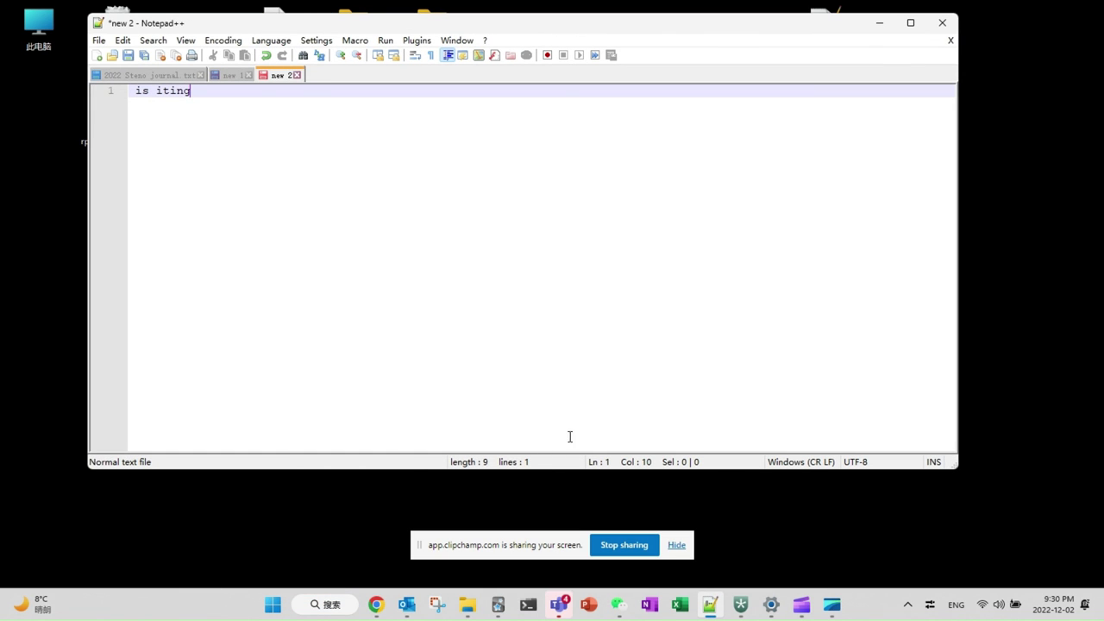
type("of of.Ing be be")
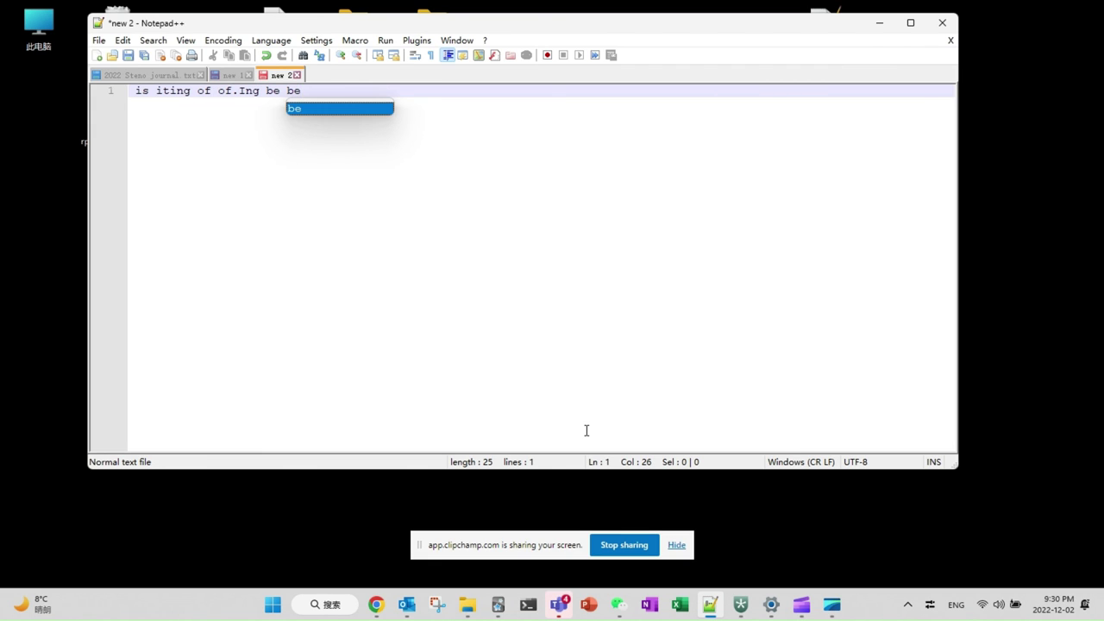
type(" 234")
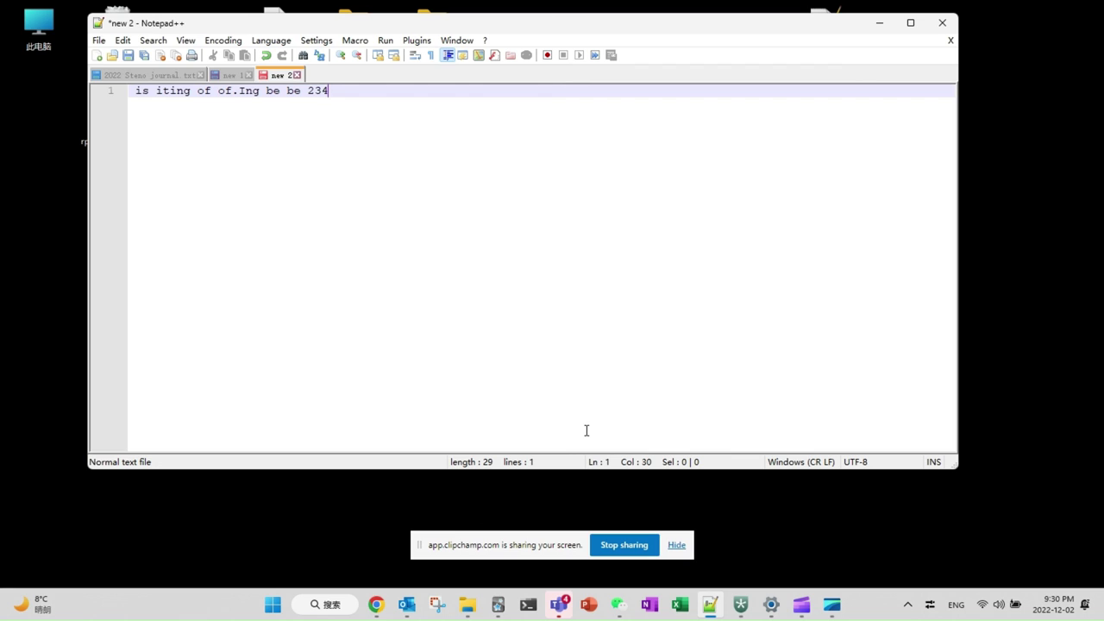